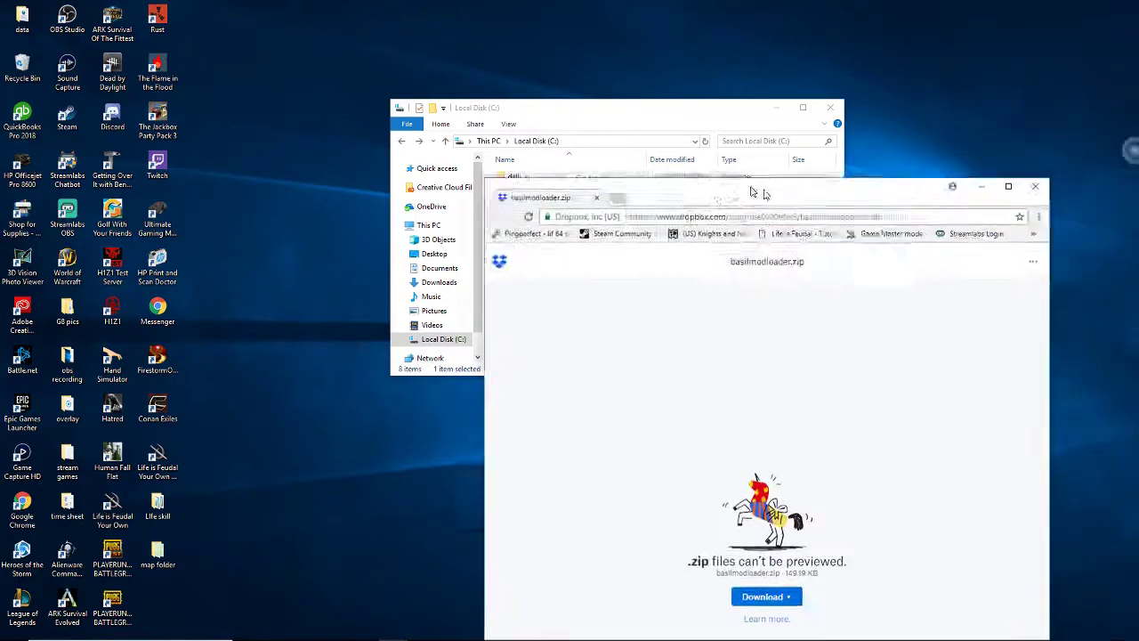
Maximize the browser window showing the basilmodloader.zip Dropbox download page
left_click_drag(801, 191, 604, 7)
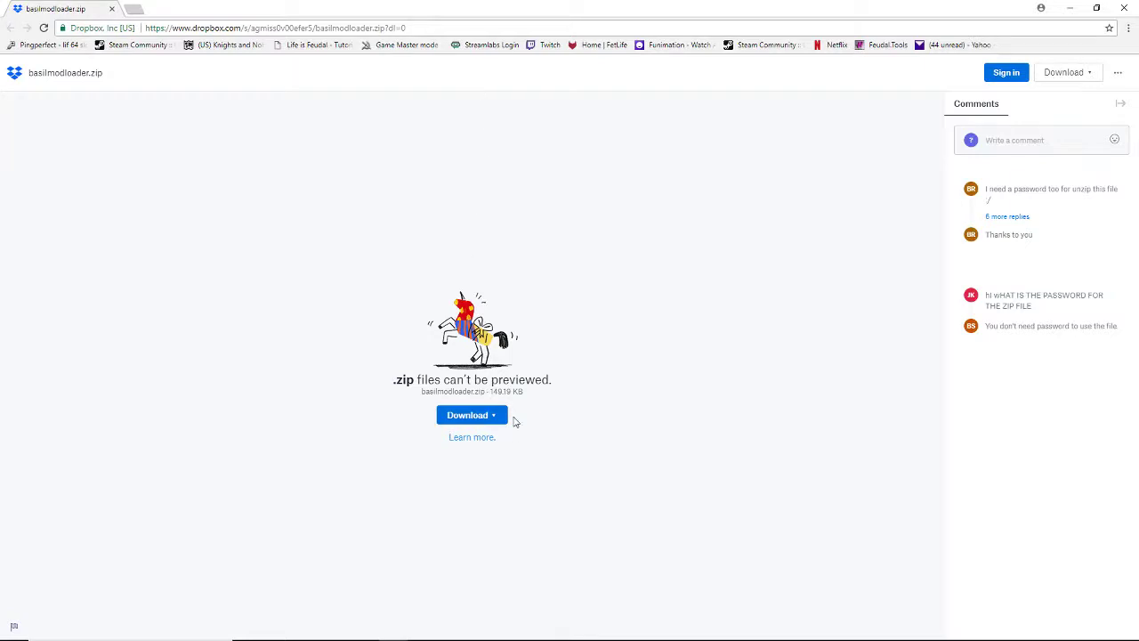
Direct-download basilmodloader.zip, show it in Downloads, then minimize Downloads and the browser
left_click(496, 424)
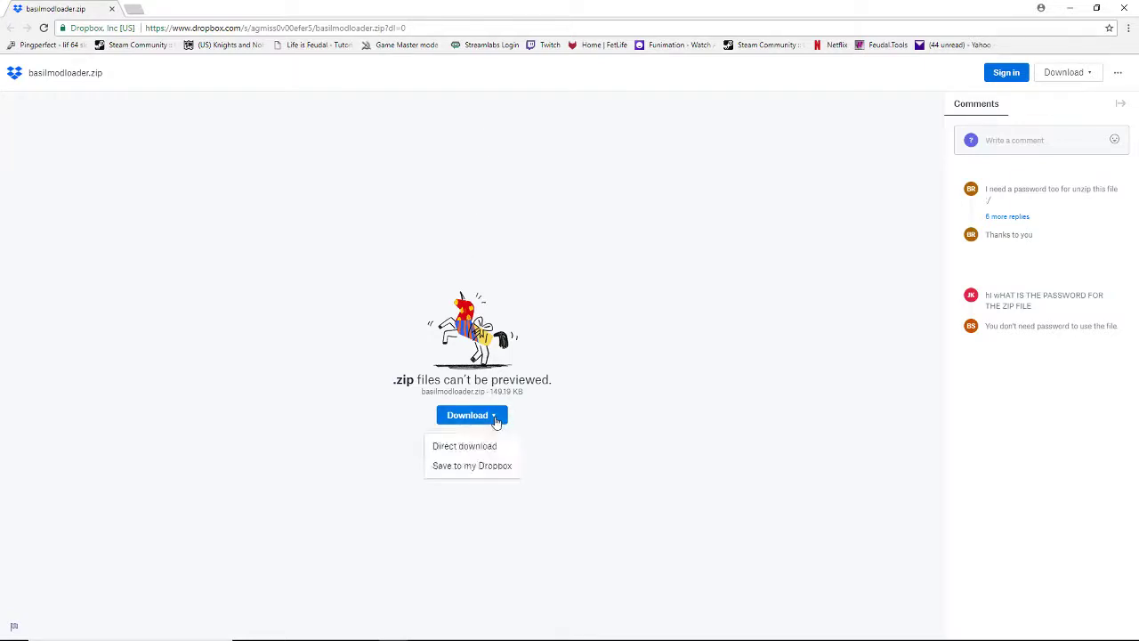
left_click(482, 446)
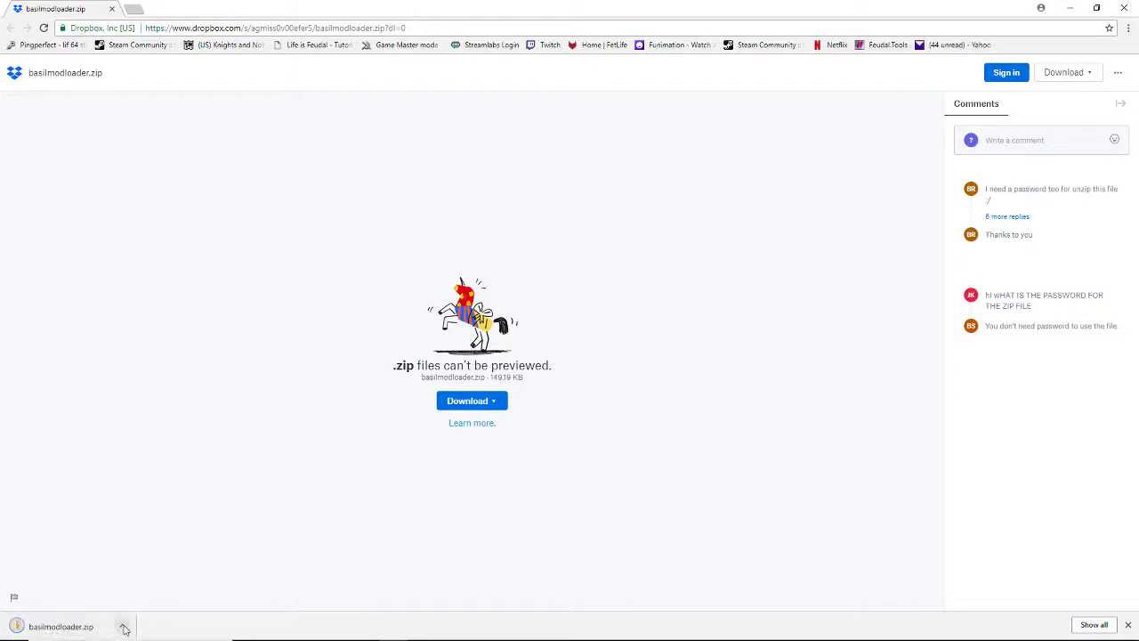
left_click(122, 626)
left_click(155, 586)
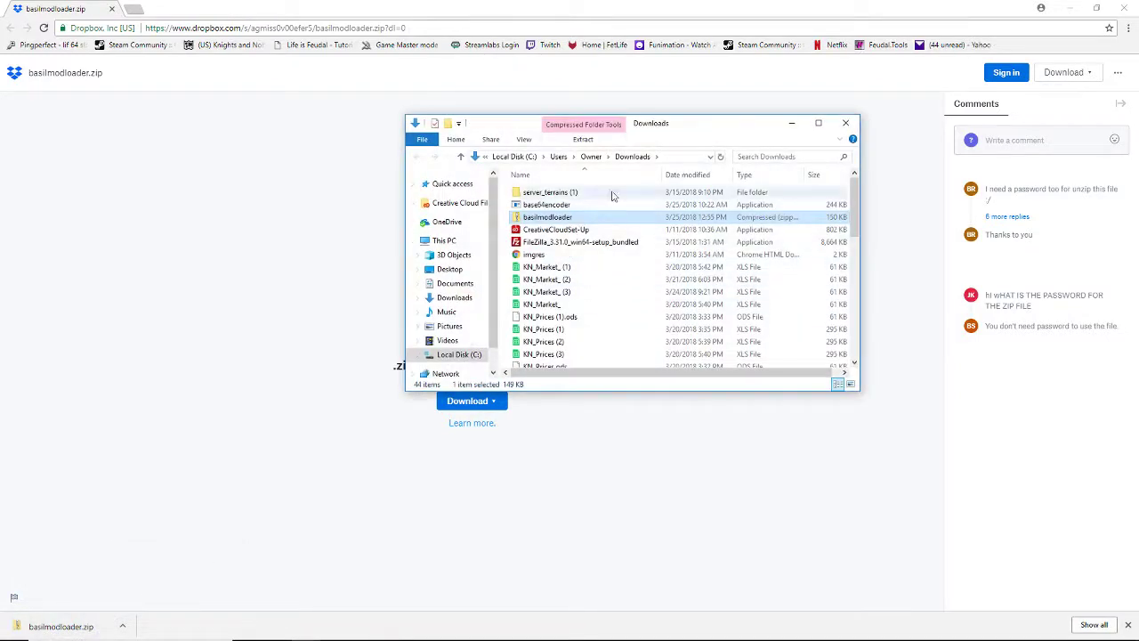
left_click(792, 124)
left_click(1070, 9)
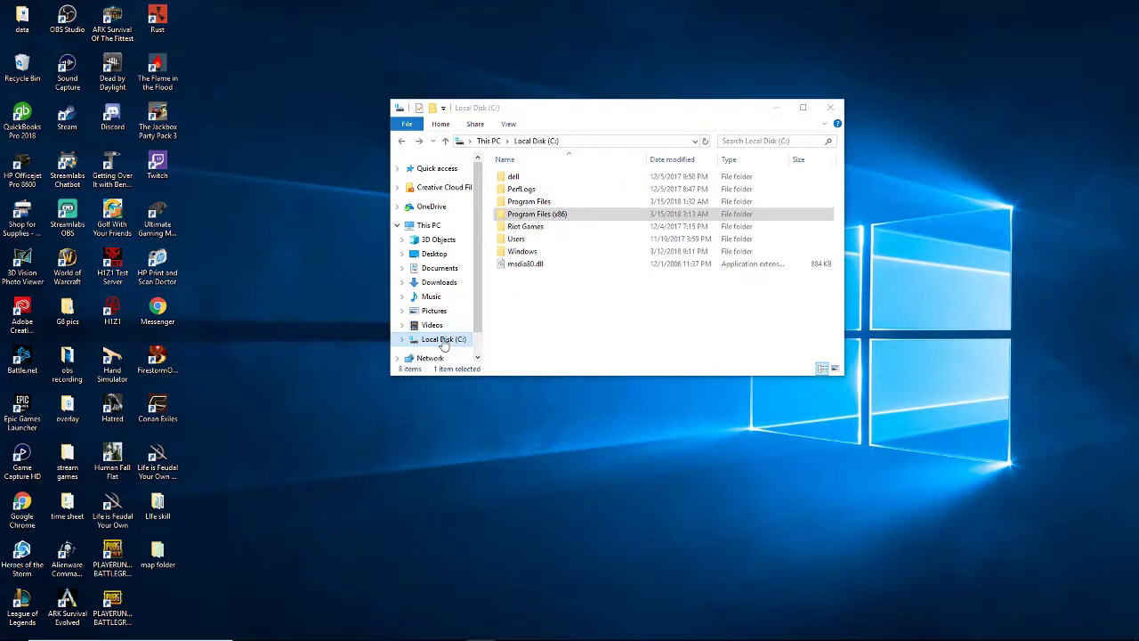
Open Program Files (x86)\Steam\steamapps\common\Life is Feudal Your Own from Local Disk (C:)
left_click(534, 214)
double_click(534, 214)
scroll(530, 267, "down", 2)
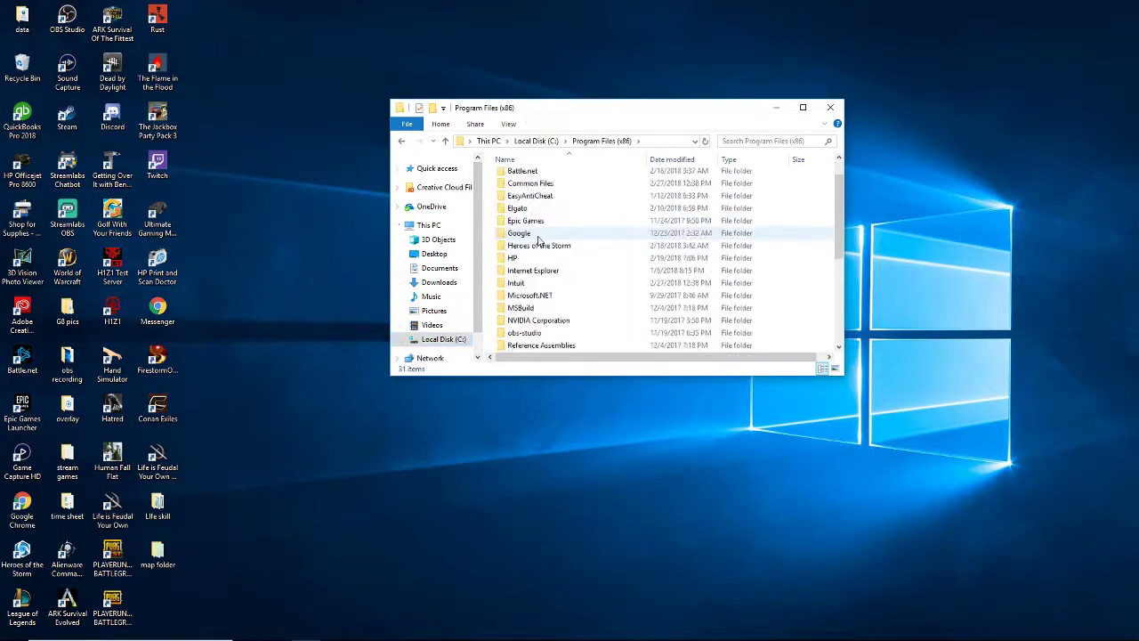
scroll(529, 285, "down", 2)
double_click(530, 284)
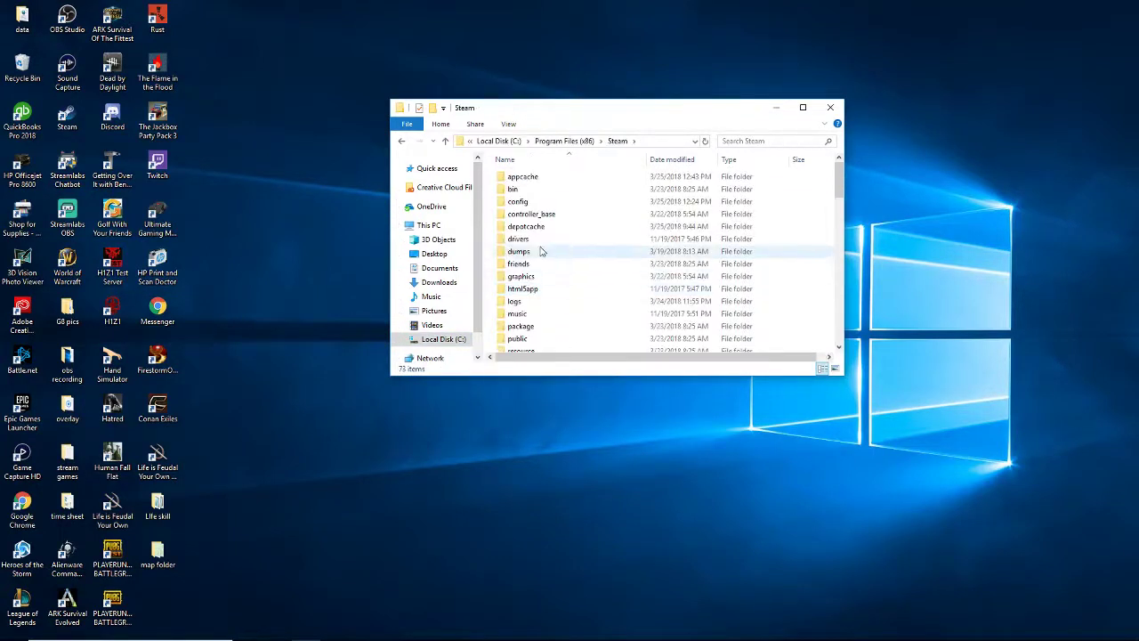
scroll(565, 292, "down", 3)
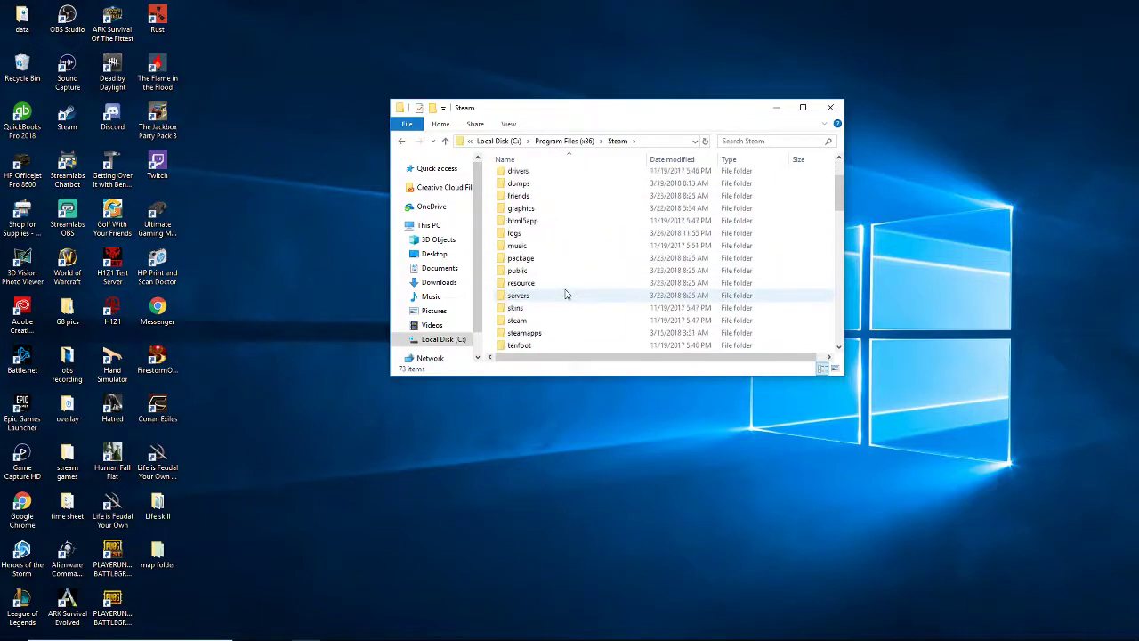
double_click(554, 330)
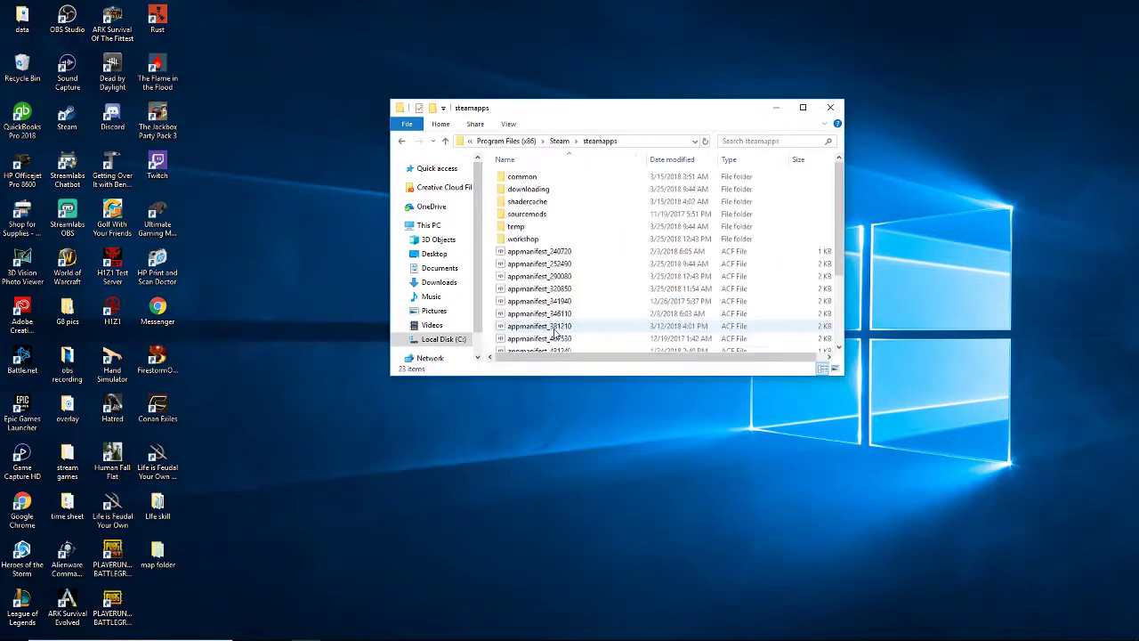
double_click(550, 181)
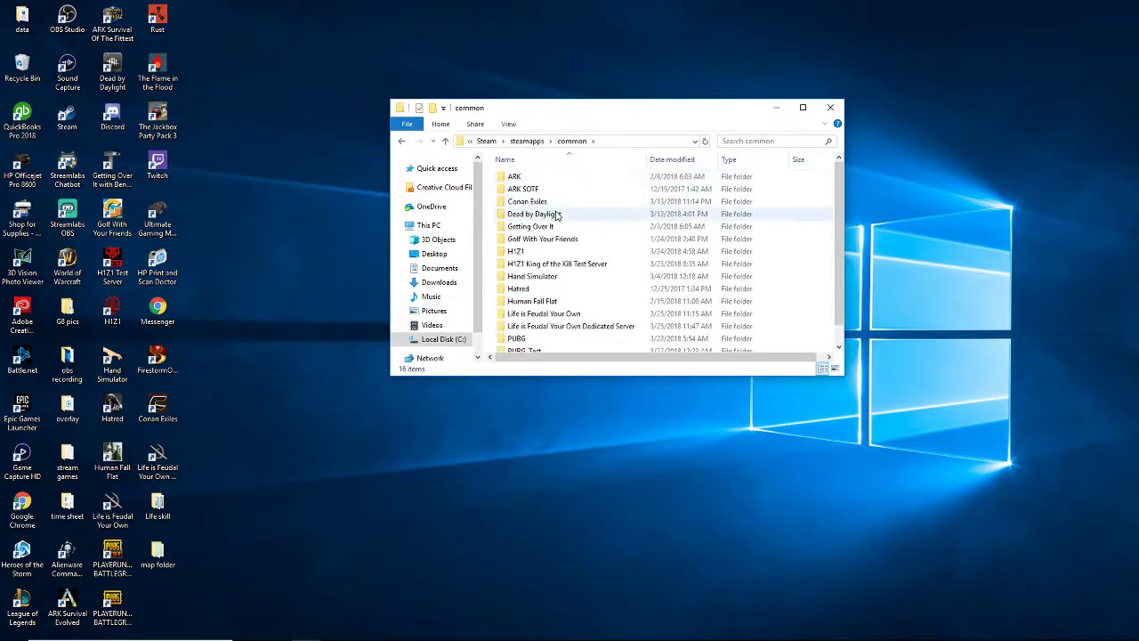
scroll(545, 223, "down", 1)
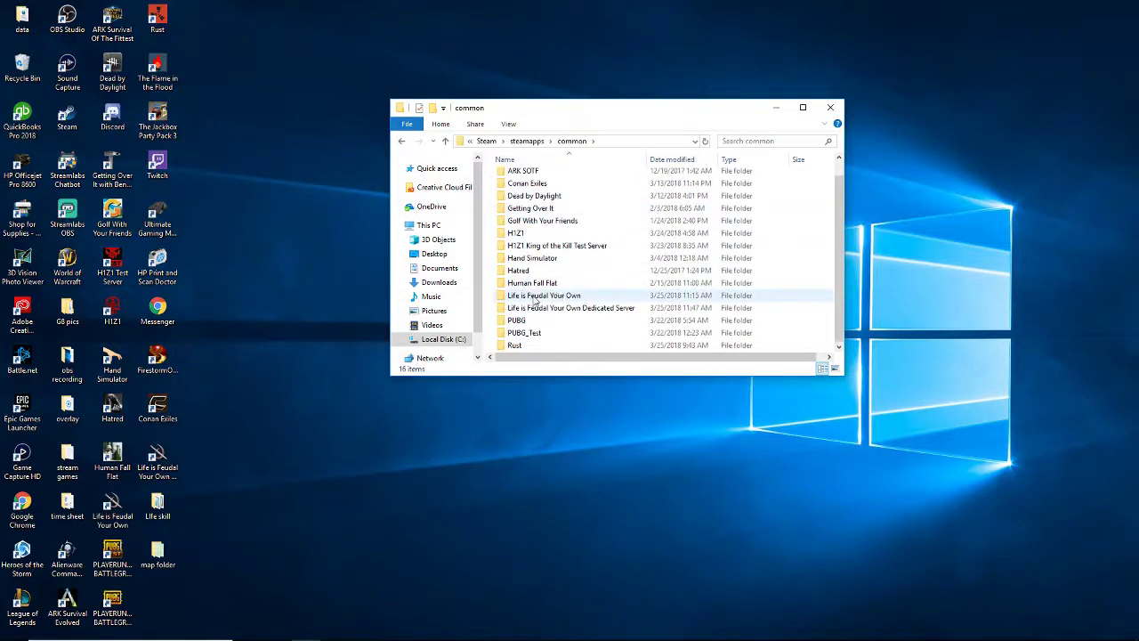
double_click(535, 298)
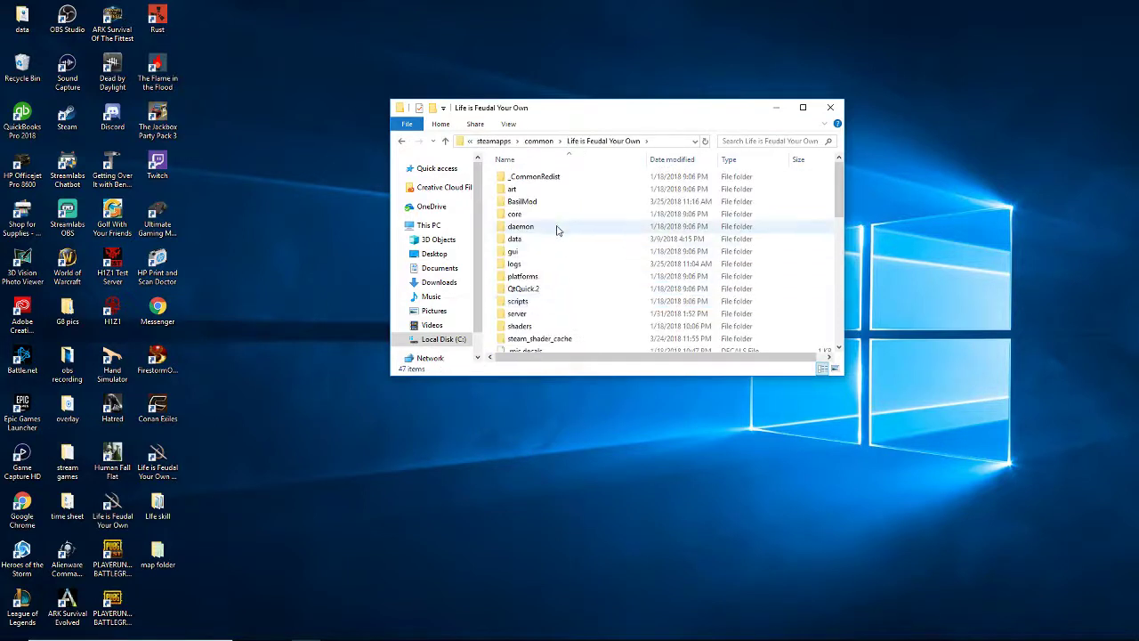
scroll(597, 253, "down", 1)
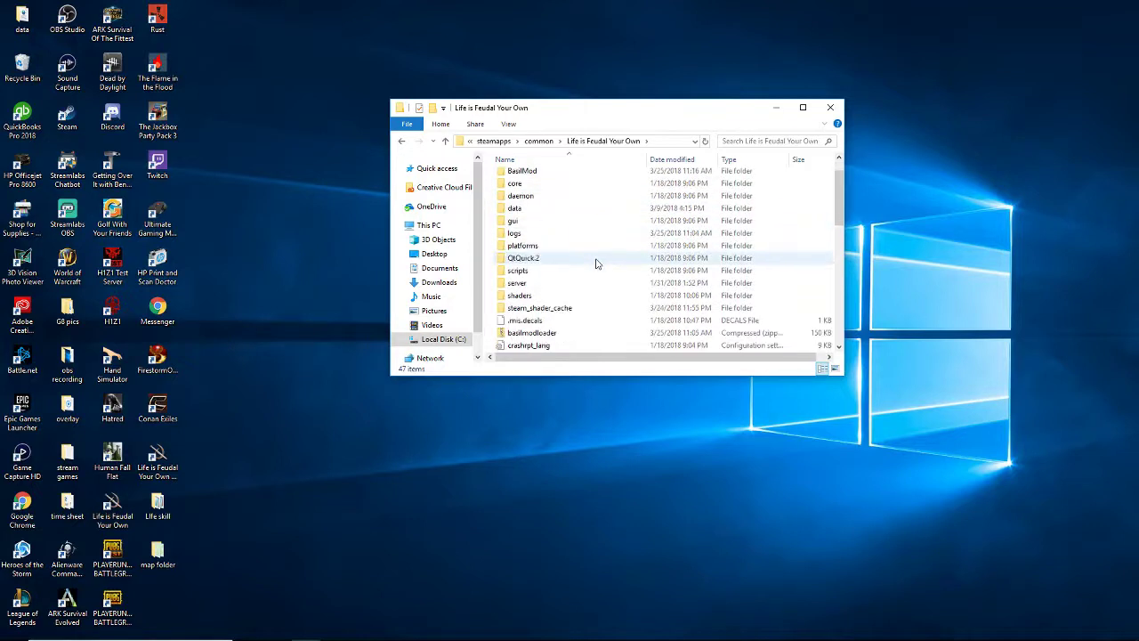
scroll(597, 263, "down", 1)
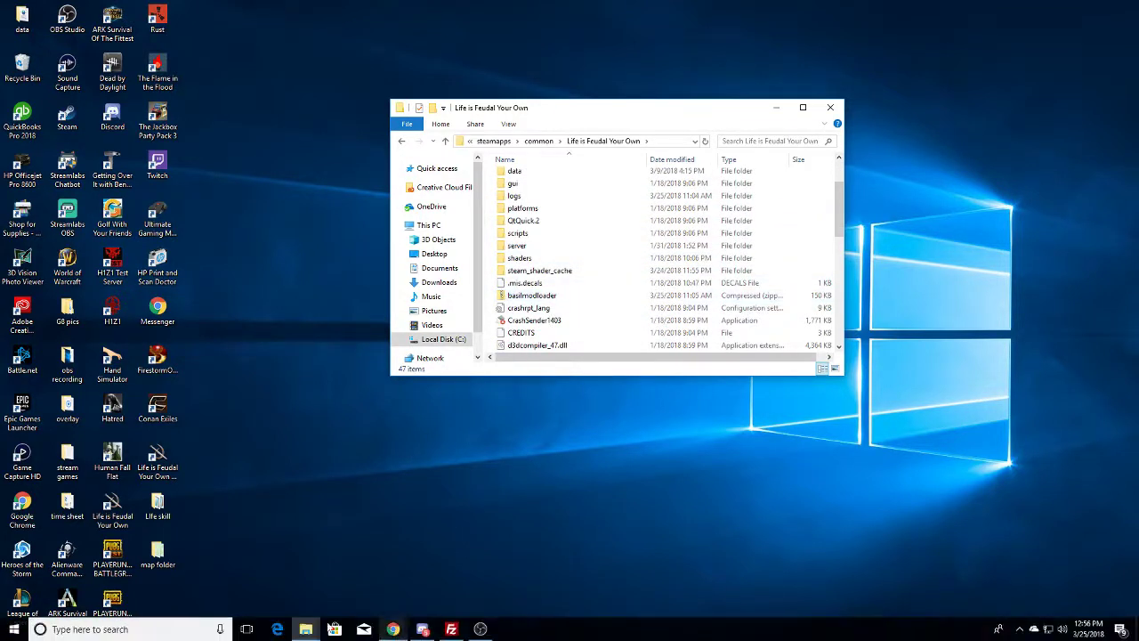
Close the Downloads window and scroll the game folder down to main.cs
mouse_move(305, 629)
left_click(328, 587)
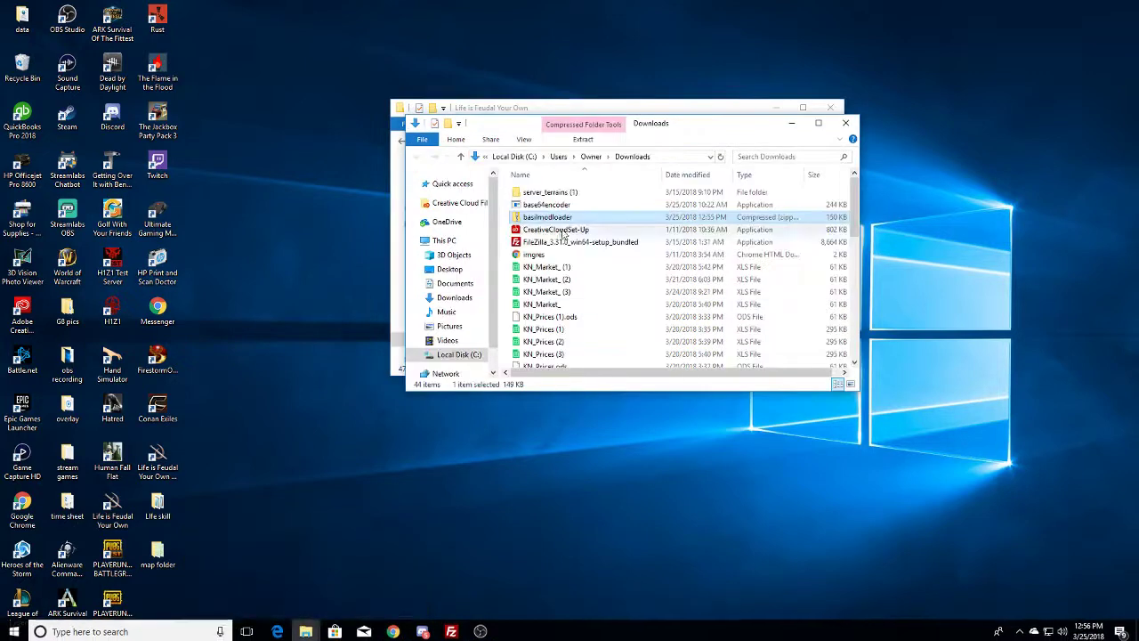
left_click_drag(693, 129, 312, 62)
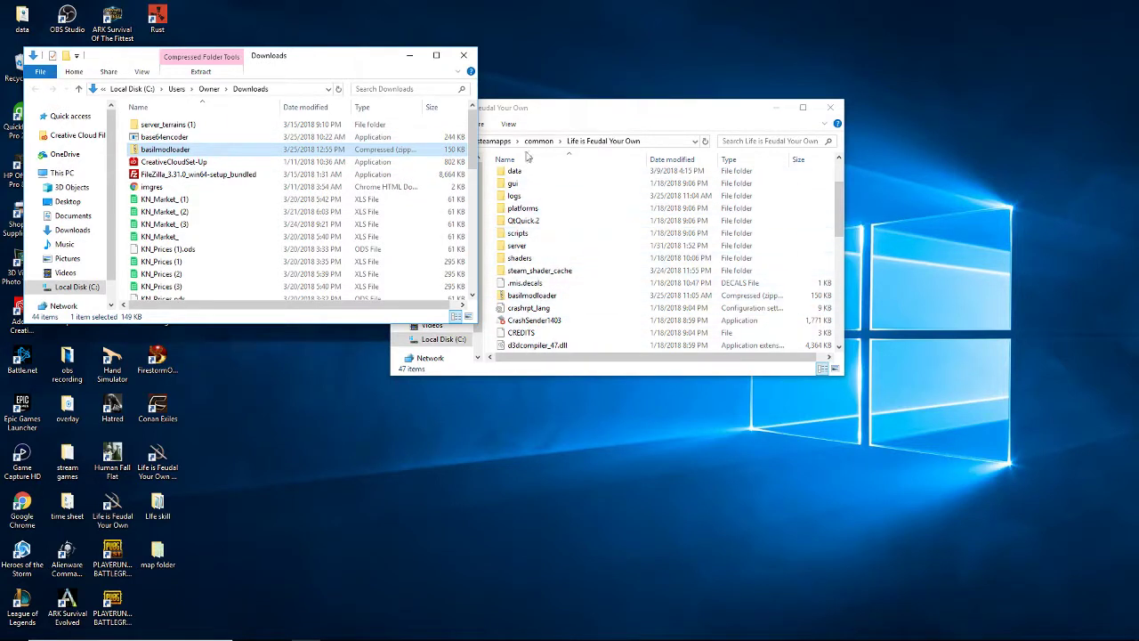
left_click(462, 64)
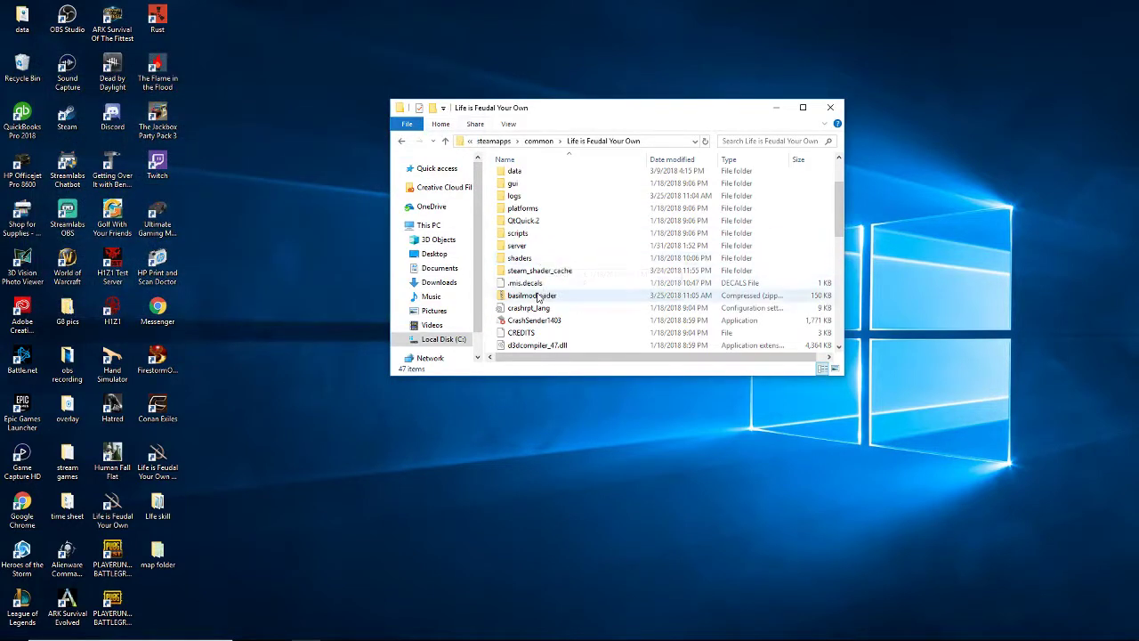
scroll(554, 299, "down", 1)
scroll(556, 298, "down", 1)
scroll(555, 297, "down", 1)
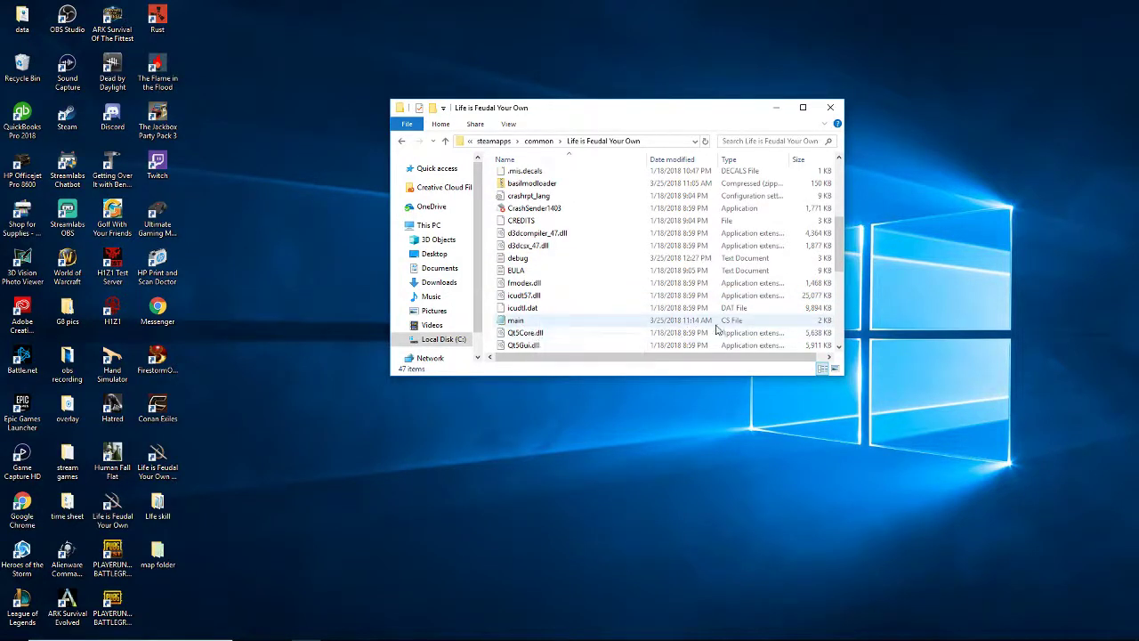
Open main.cs in Notepad and read down to the basilmodloader/loader.cs exec line
right_click(531, 324)
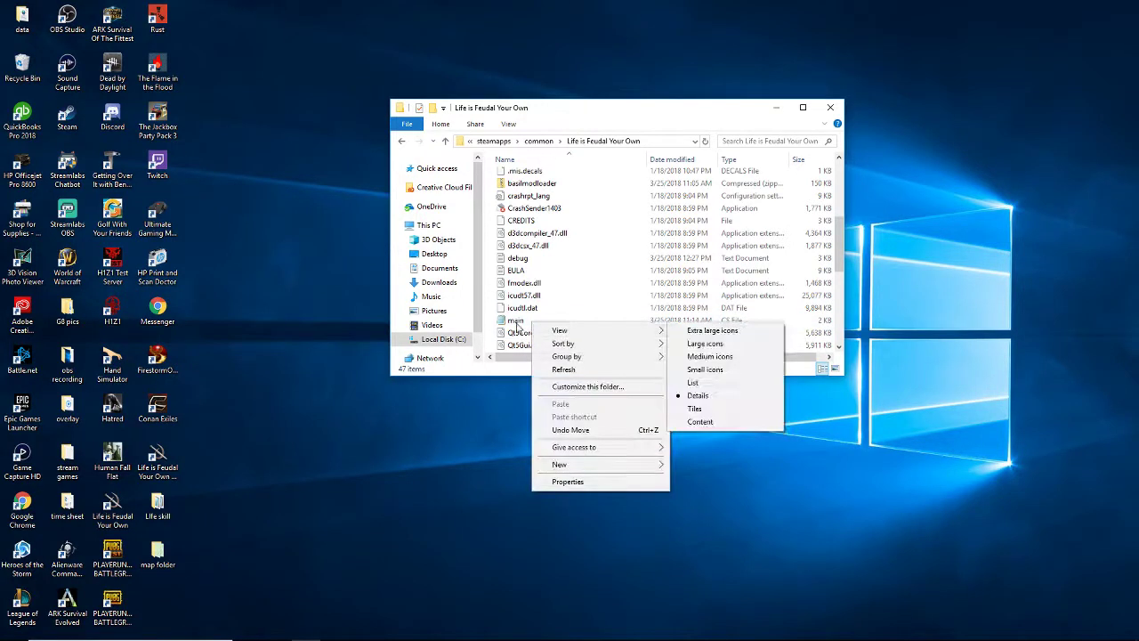
left_click(519, 321)
right_click(525, 319)
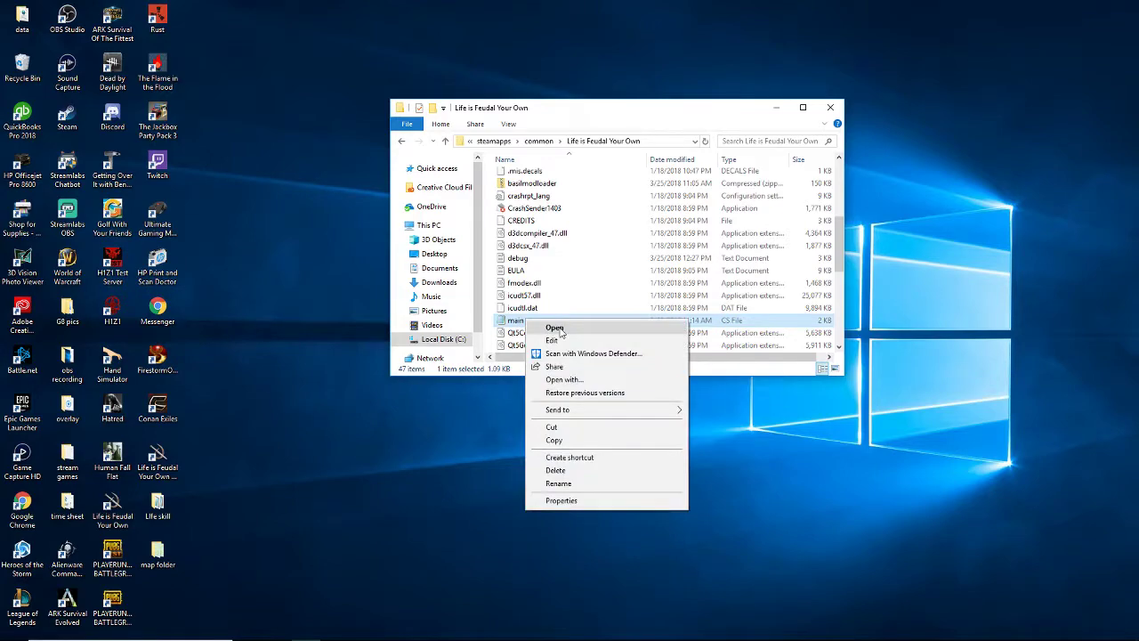
left_click(560, 329)
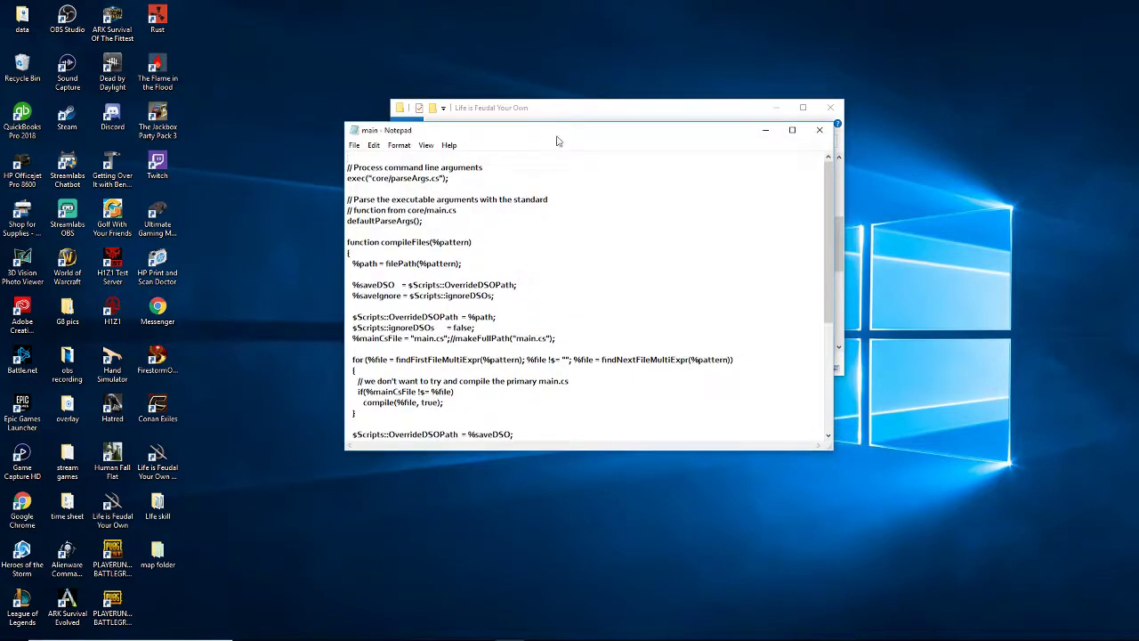
left_click_drag(566, 135, 621, 127)
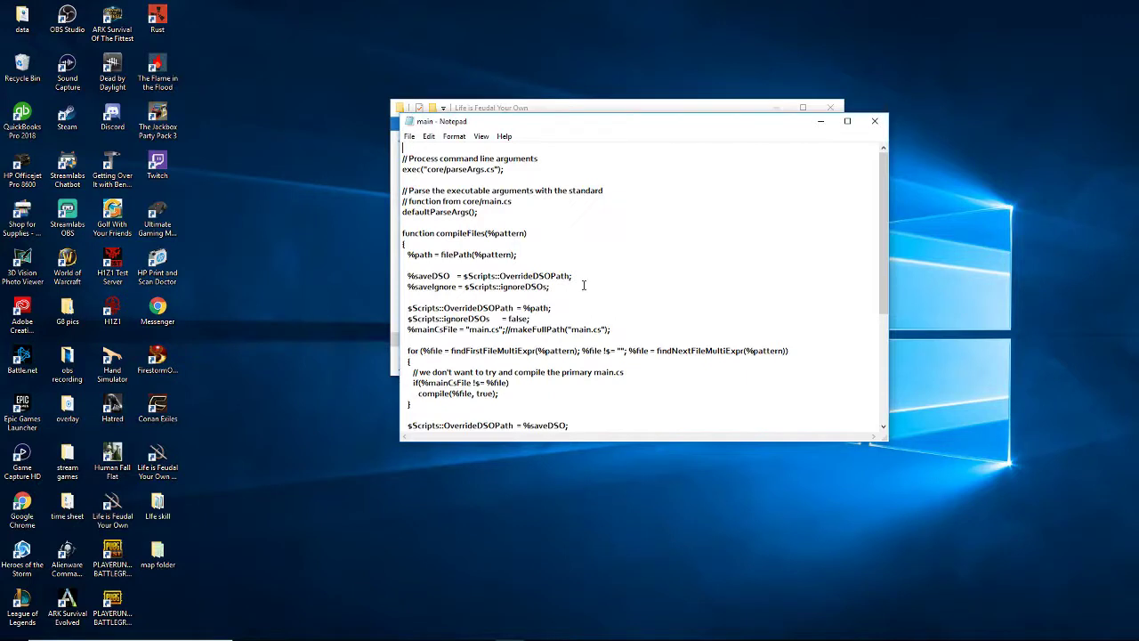
left_click_drag(885, 242, 878, 399)
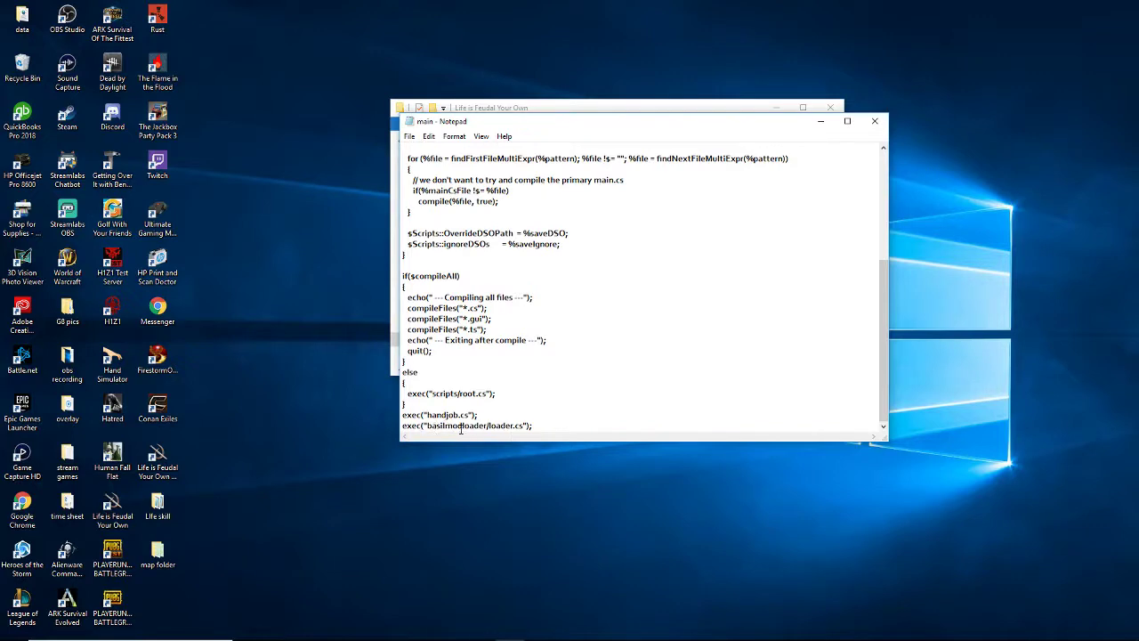
left_click_drag(616, 124, 281, 81)
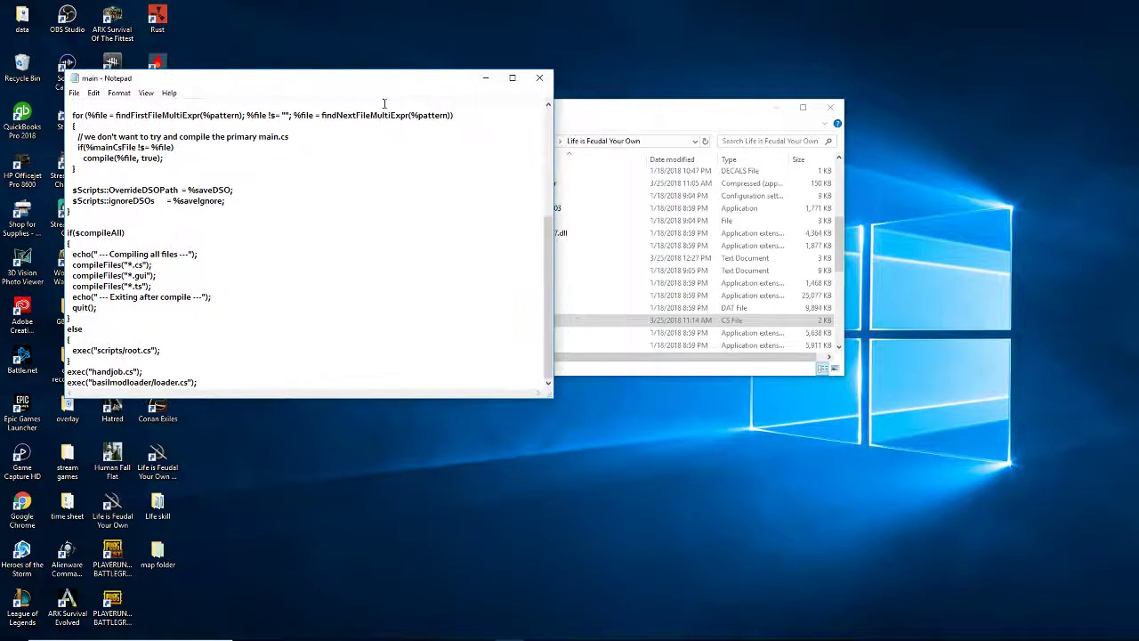
left_click_drag(594, 130, 726, 114)
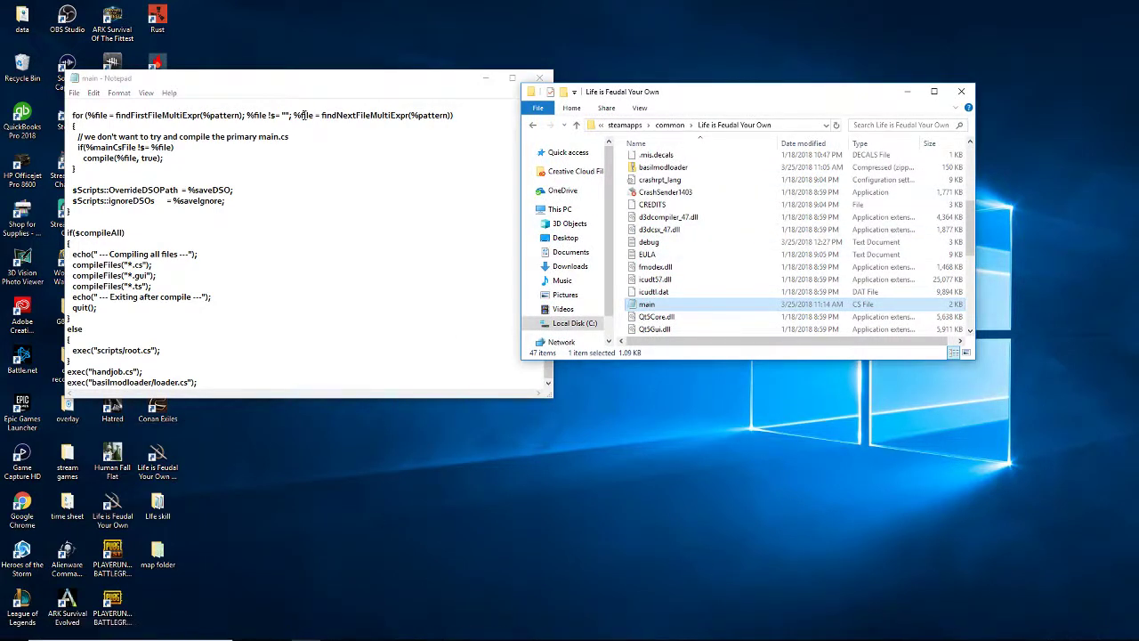
left_click_drag(342, 86, 612, 67)
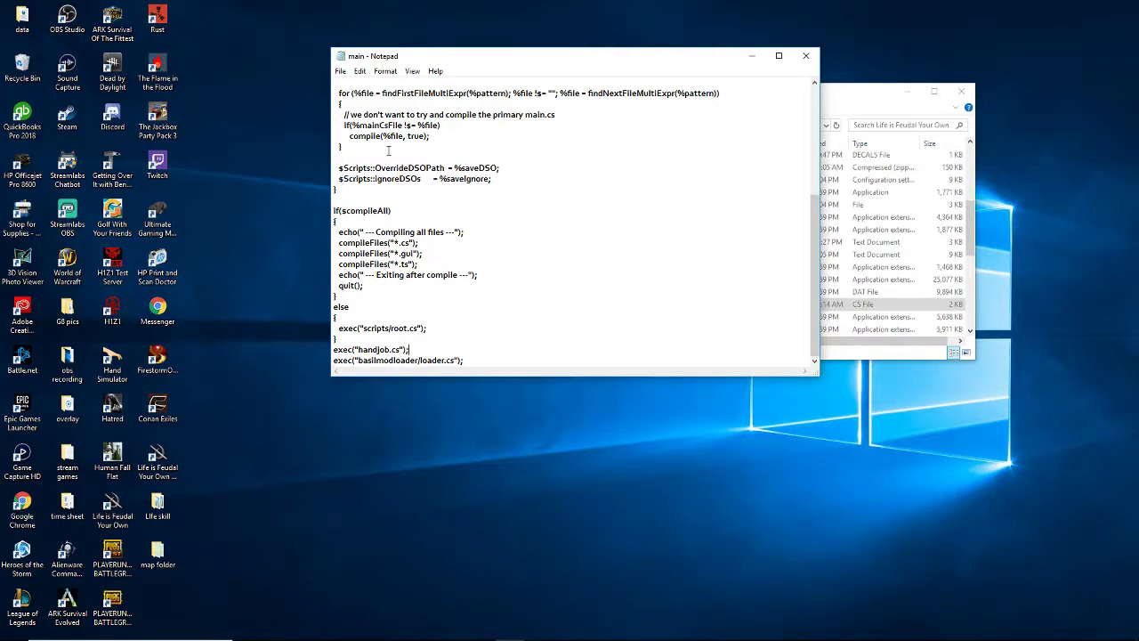
left_click(340, 72)
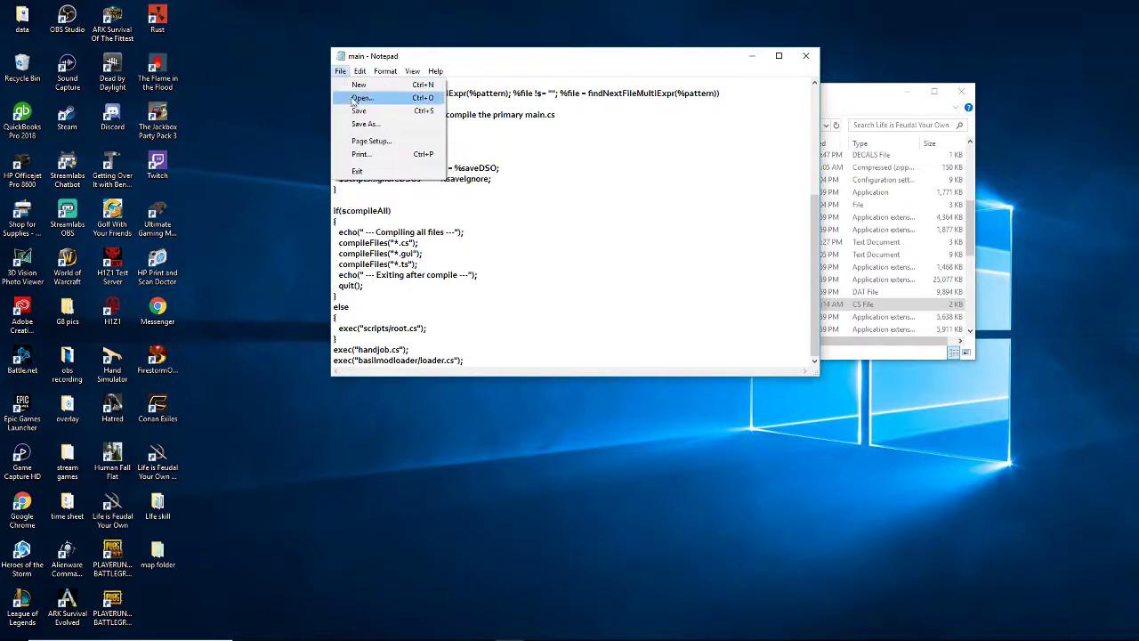
left_click(358, 110)
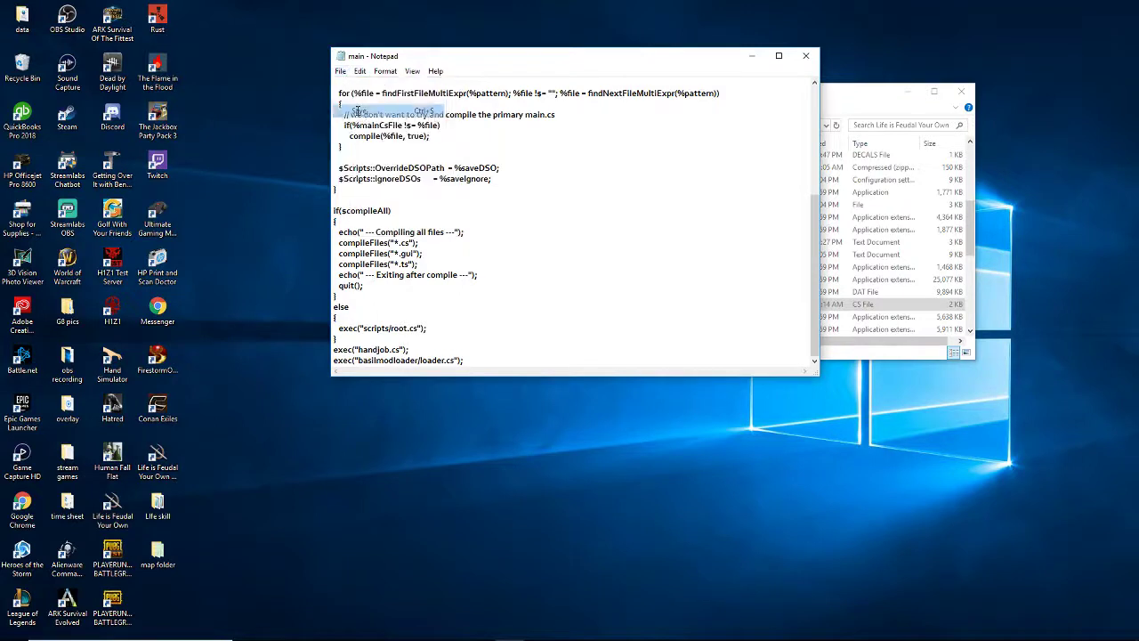
Close main.cs and the game folder, then launch Life is Feudal: Your Own from its desktop shortcut
left_click(806, 57)
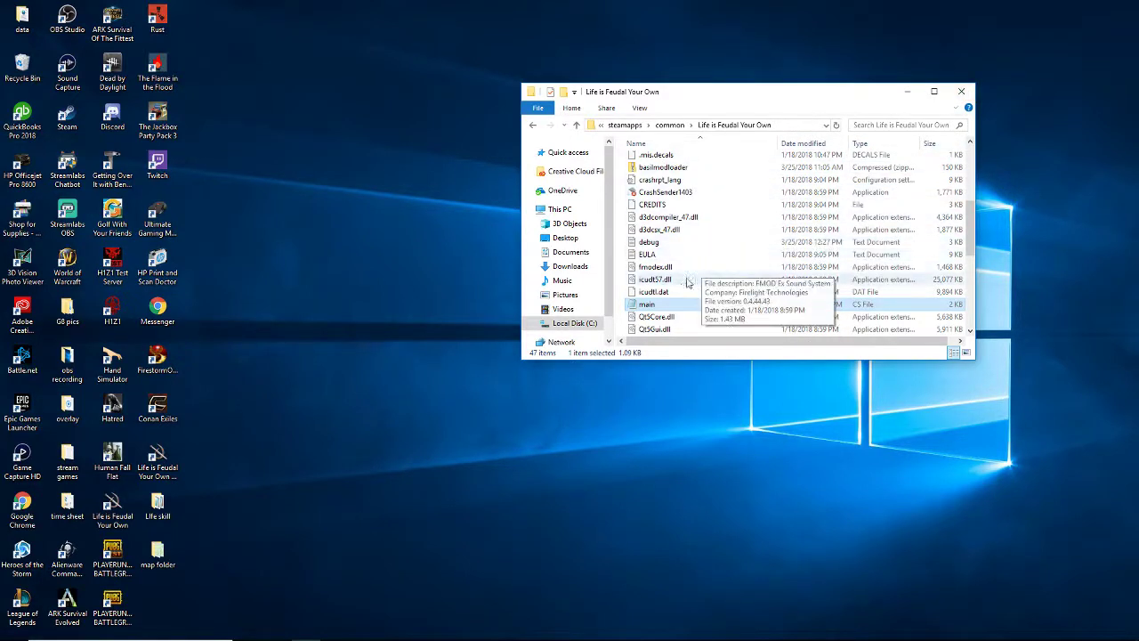
left_click(961, 91)
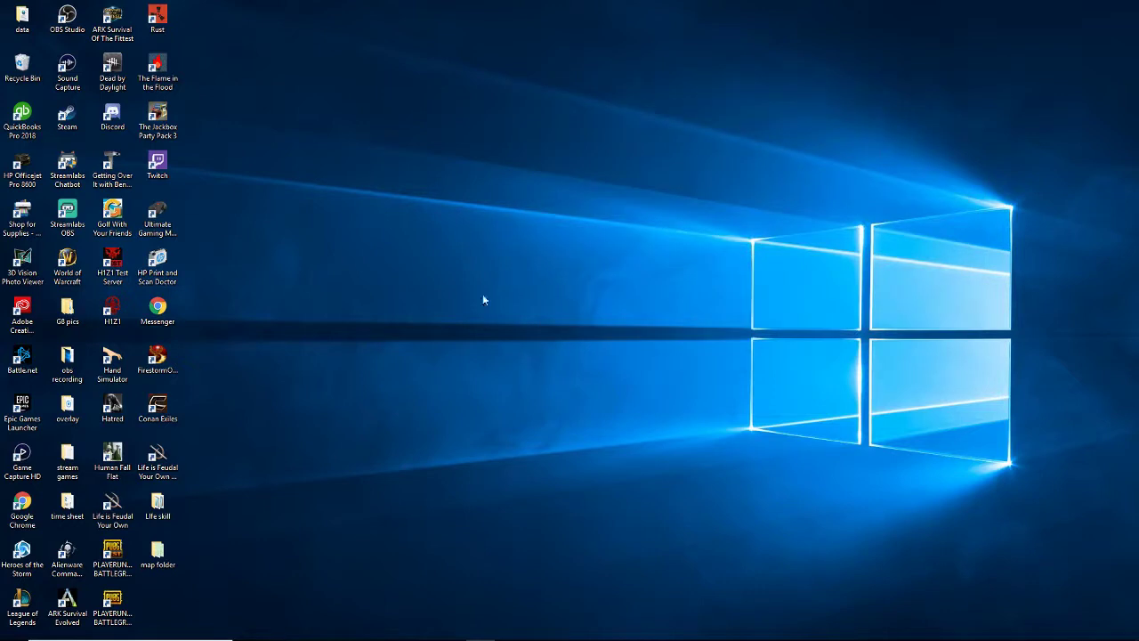
double_click(129, 520)
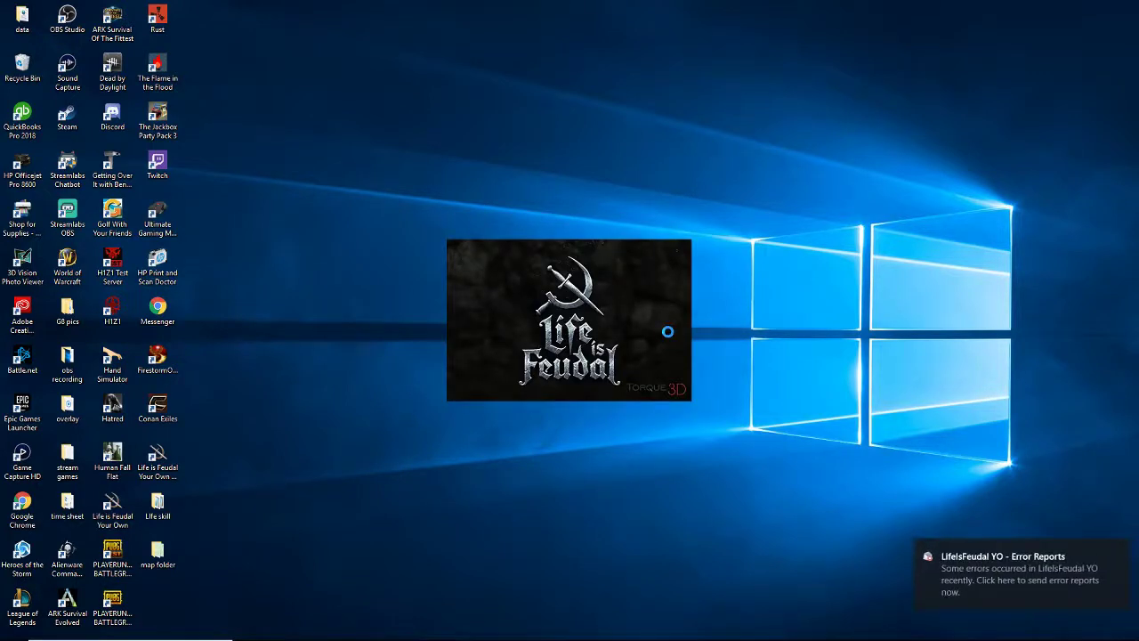
Dismiss the error-report notification while the game loads to its main menu
left_click(1119, 548)
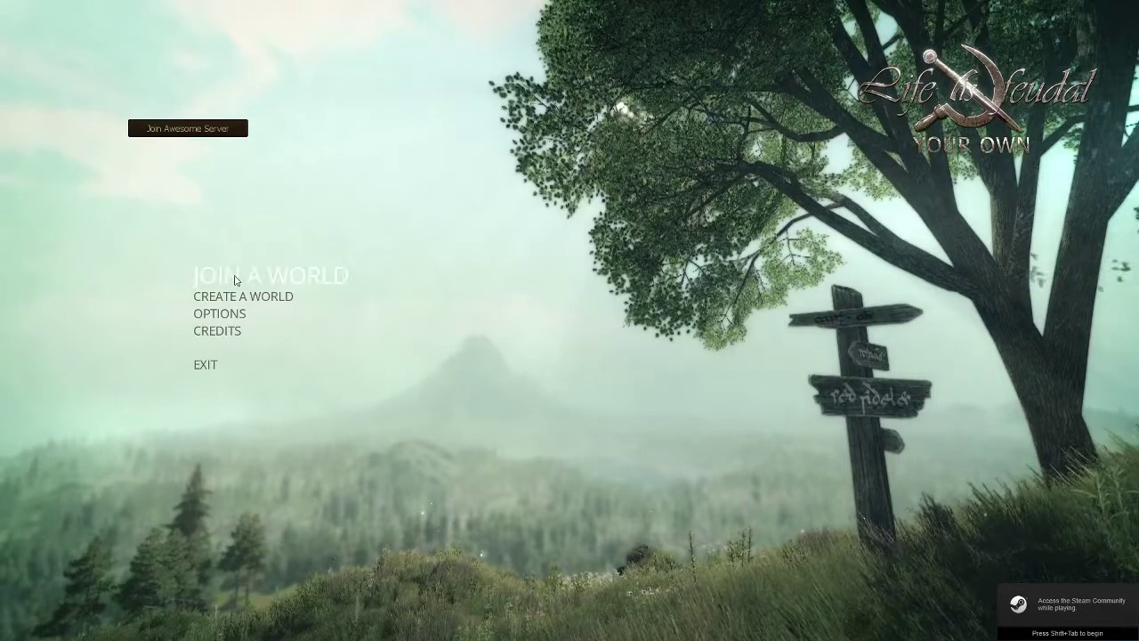
left_click(236, 280)
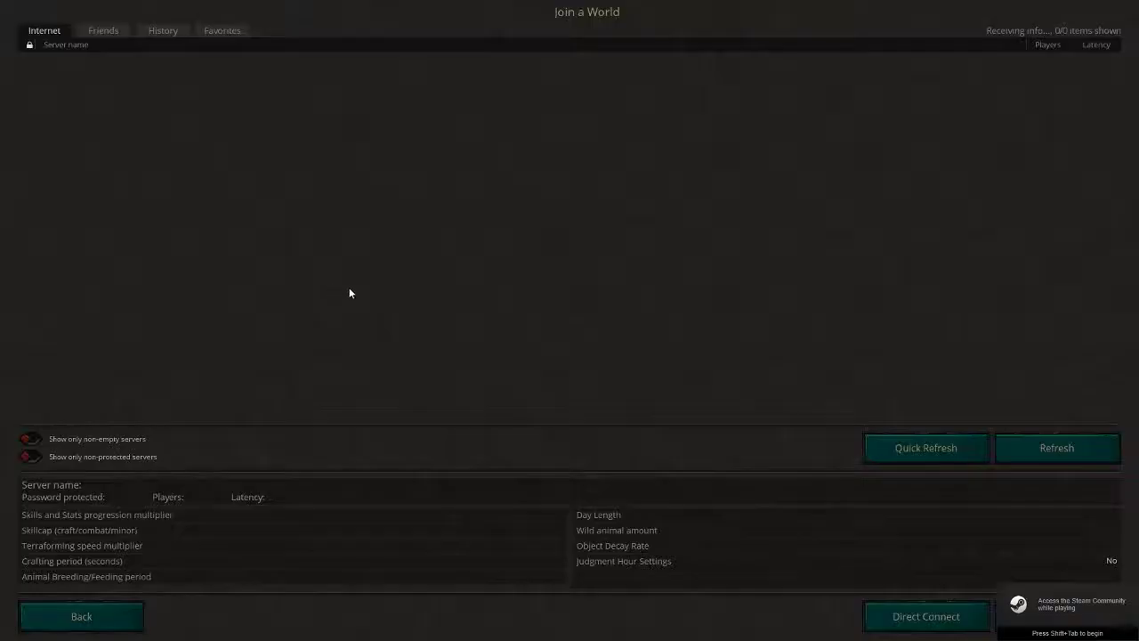
left_click(229, 31)
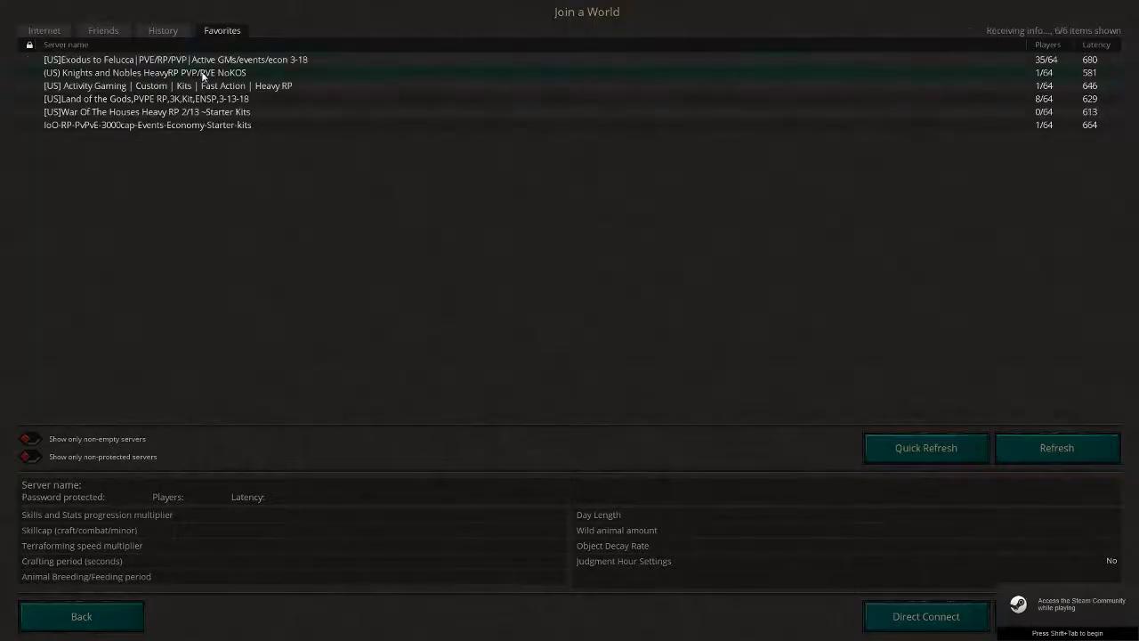
left_click(115, 72)
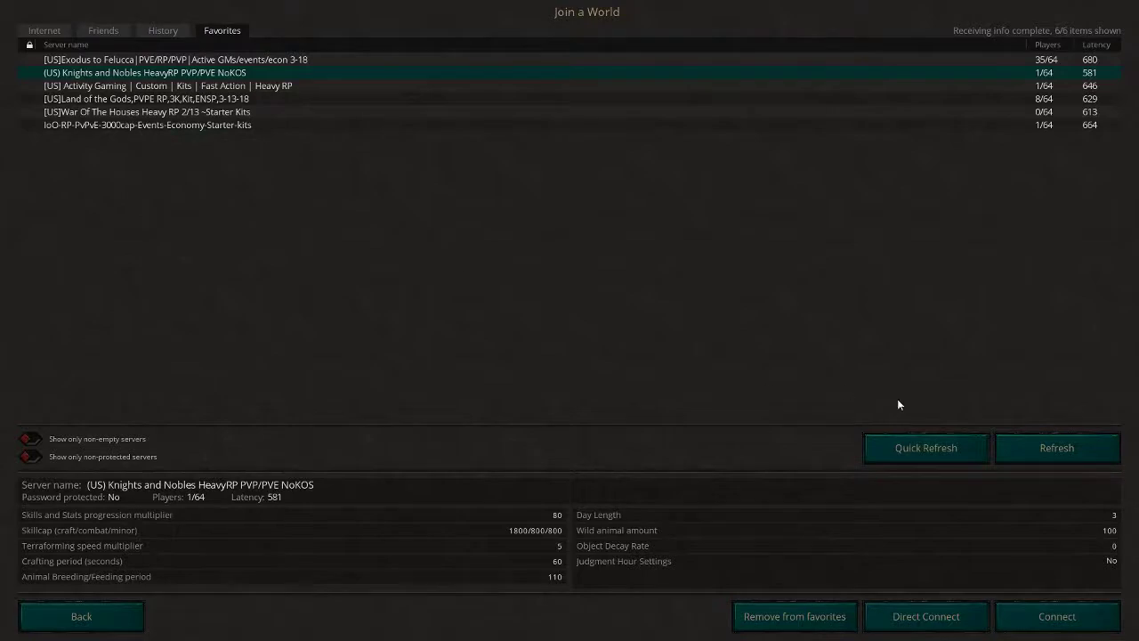
left_click(138, 620)
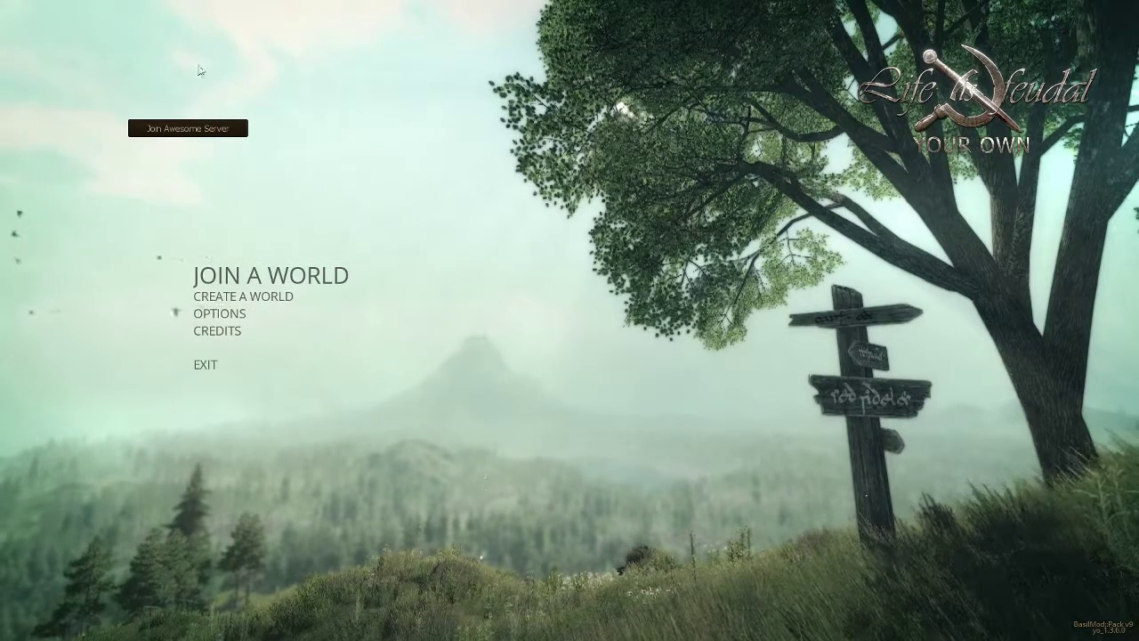
left_click(326, 286)
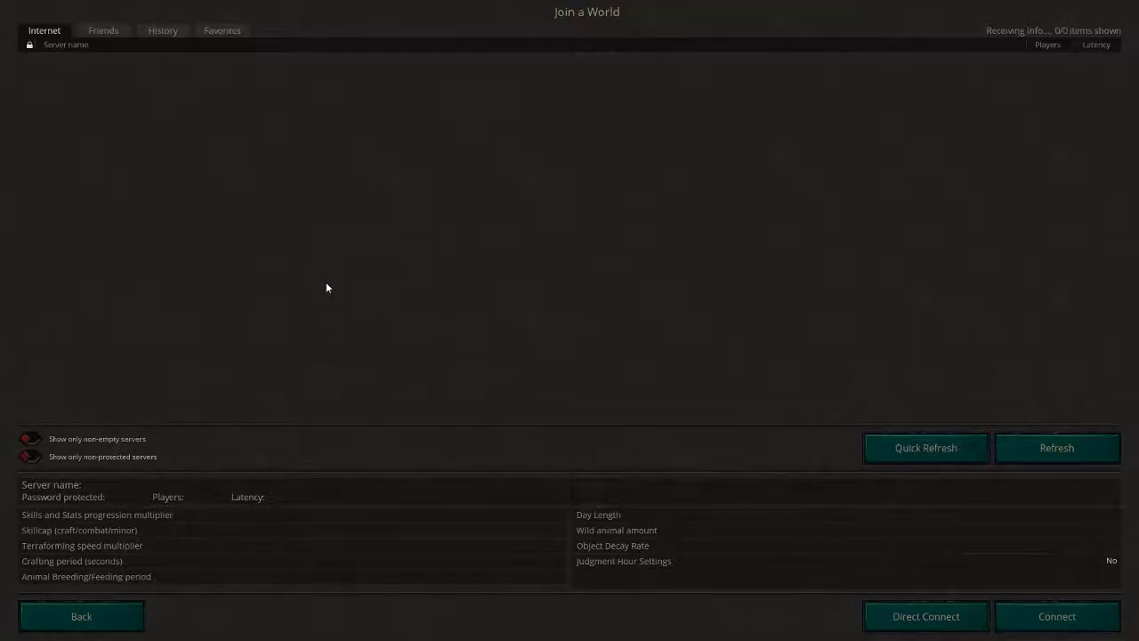
left_click(218, 30)
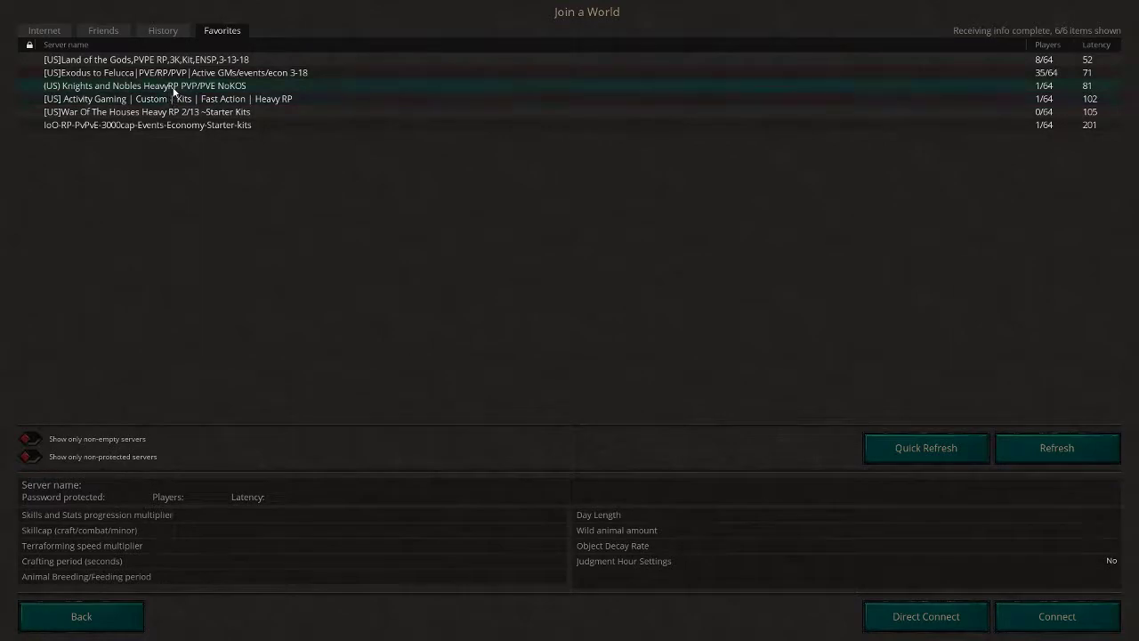
left_click(174, 86)
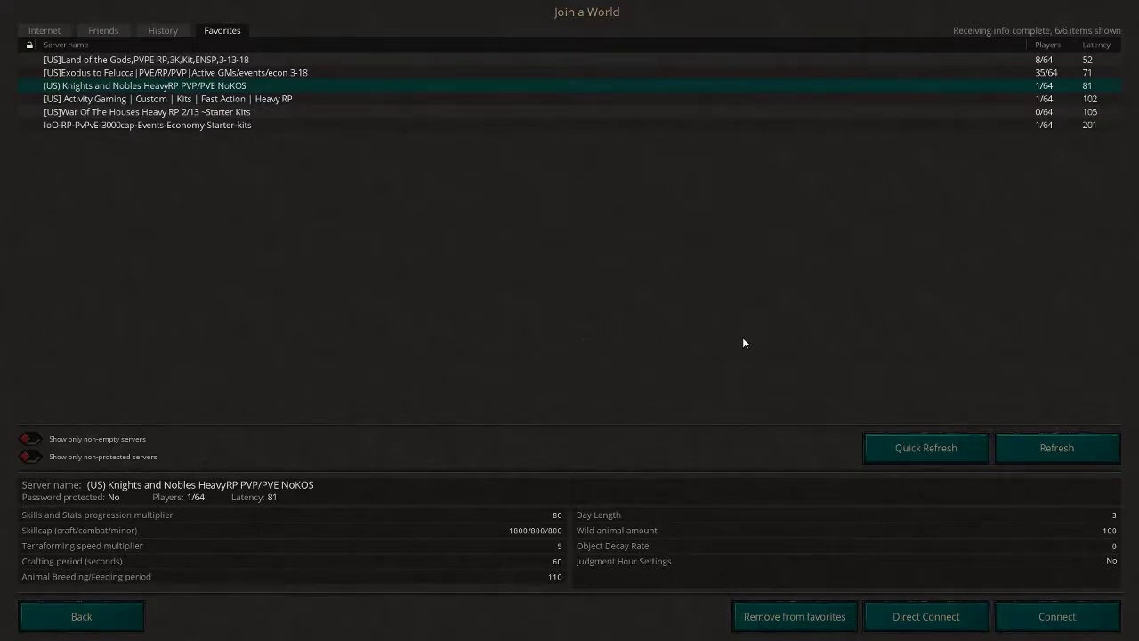
left_click(127, 621)
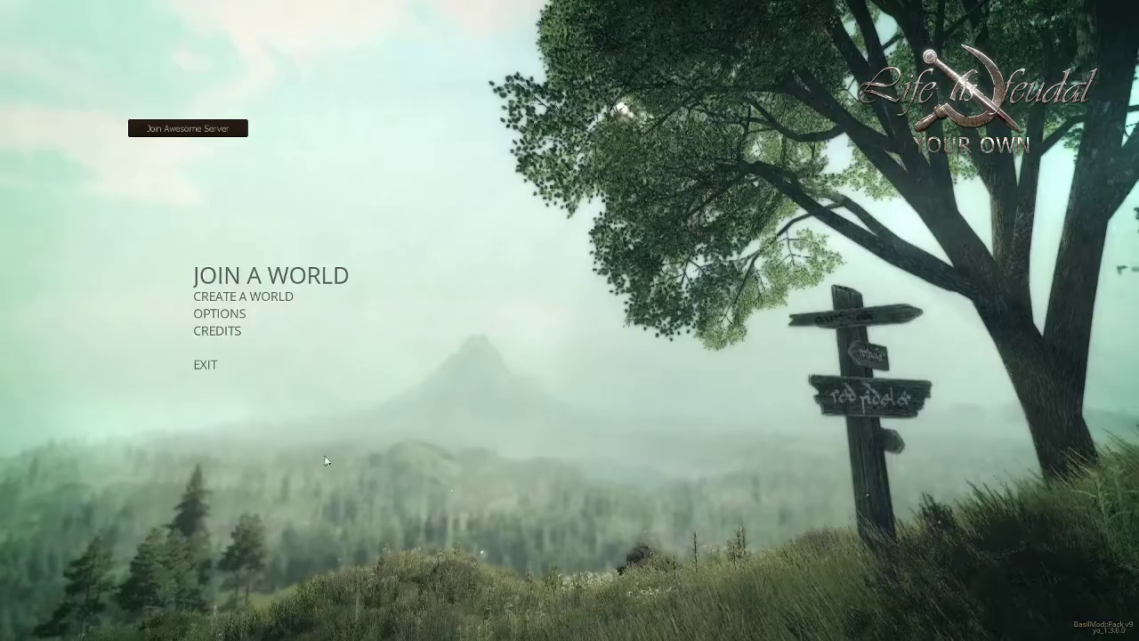